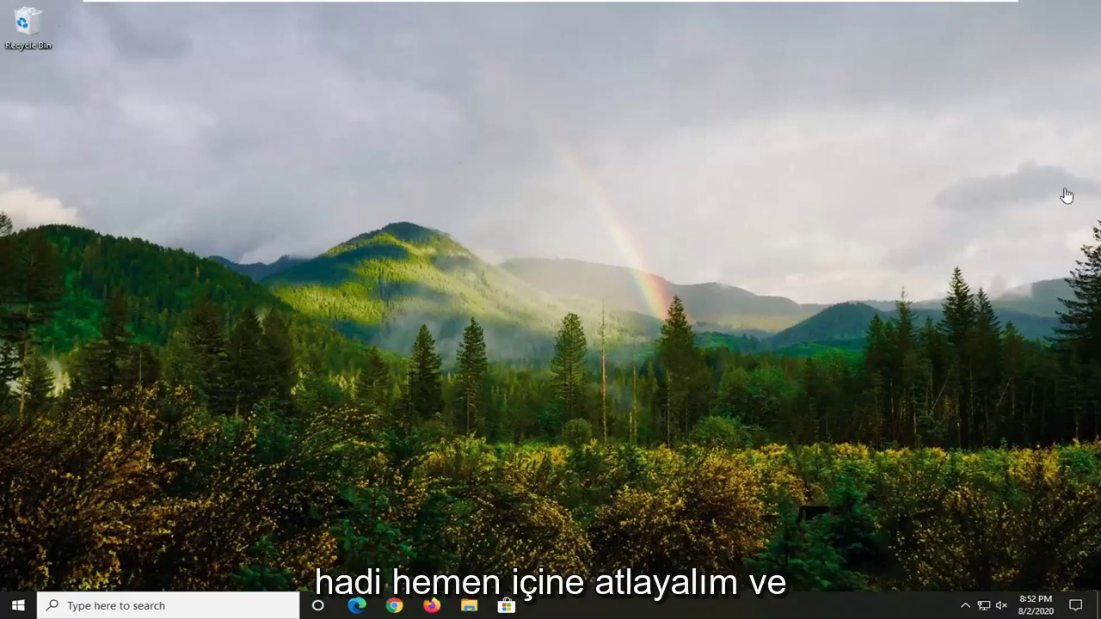
- Search the Start menu for 'device manager' and open Device Manager
{"action": "left_click", "coordinate": [12, 607]}
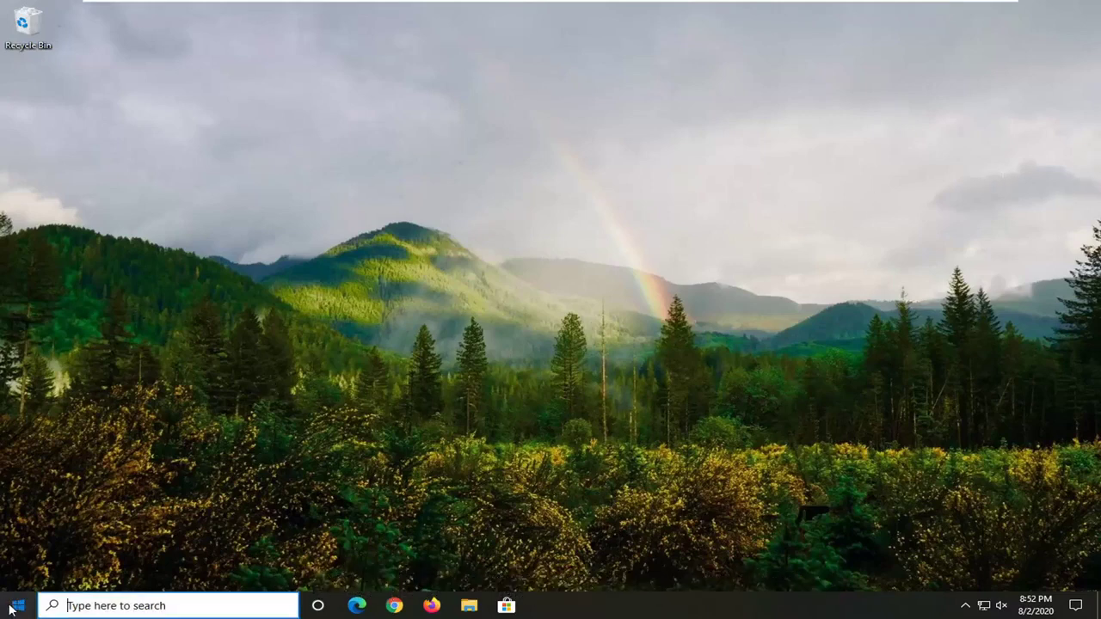
{"action": "type", "text": "device"}
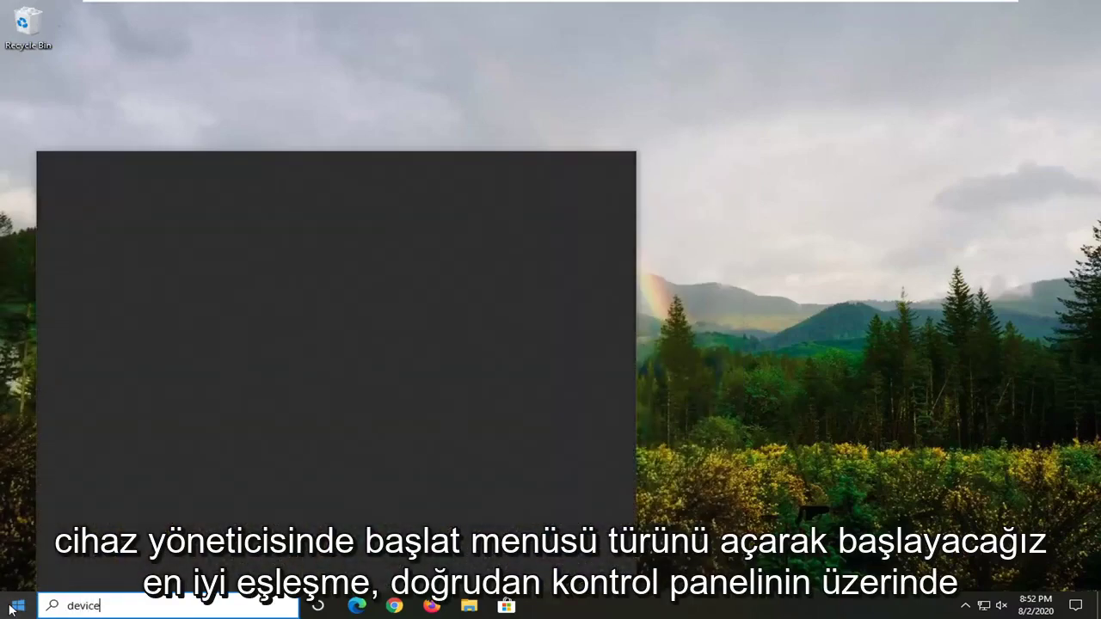
{"action": "type", "text": " manager"}
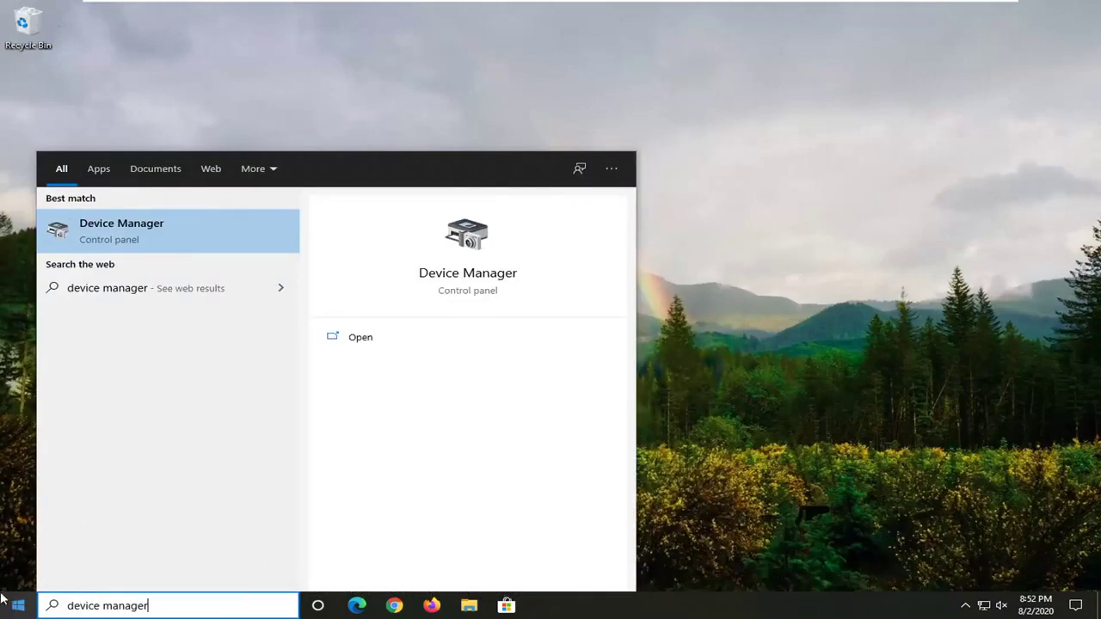
{"action": "left_click", "coordinate": [153, 226]}
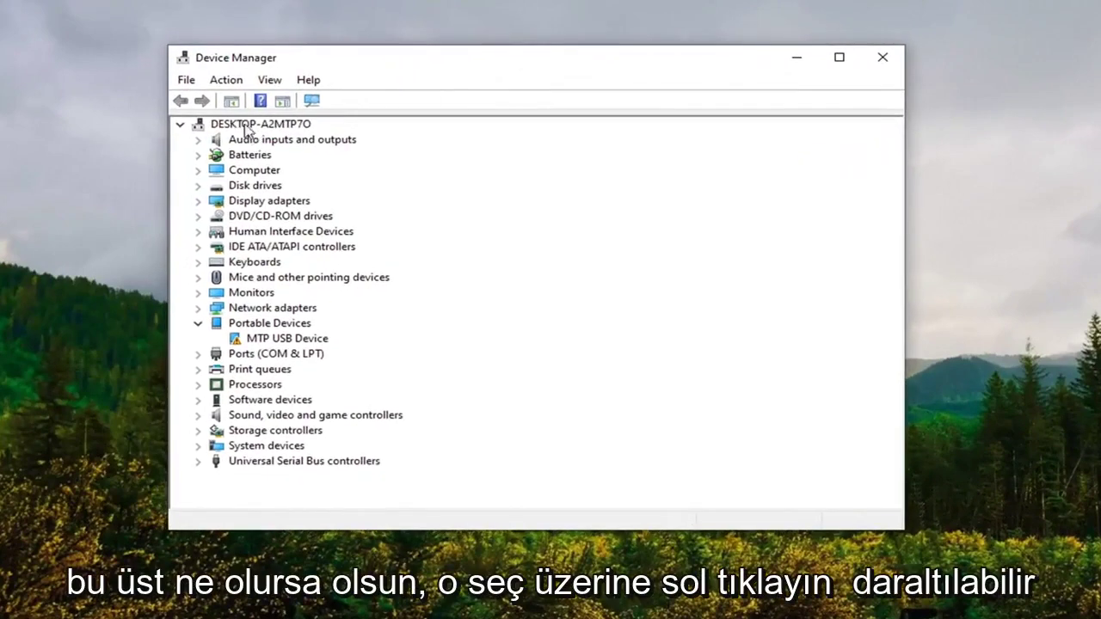
- Launch the Add legacy hardware wizard from Device Manager's Action menu
{"action": "left_click", "coordinate": [230, 127]}
{"action": "left_click", "coordinate": [180, 125]}
{"action": "left_click", "coordinate": [180, 126]}
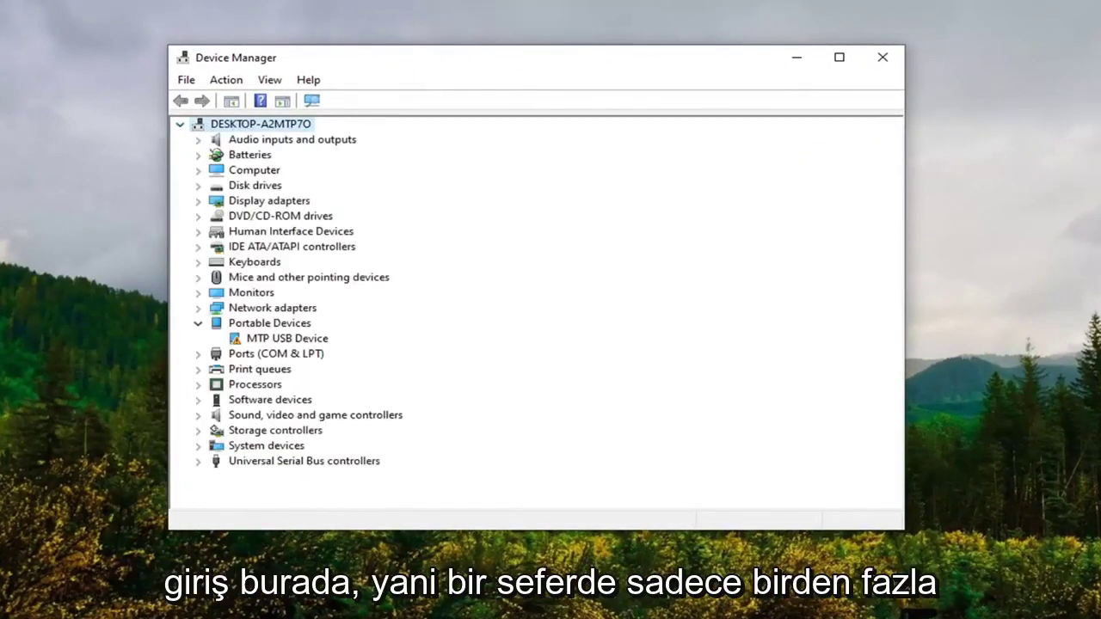
{"action": "left_click", "coordinate": [227, 83]}
{"action": "left_click", "coordinate": [241, 120]}
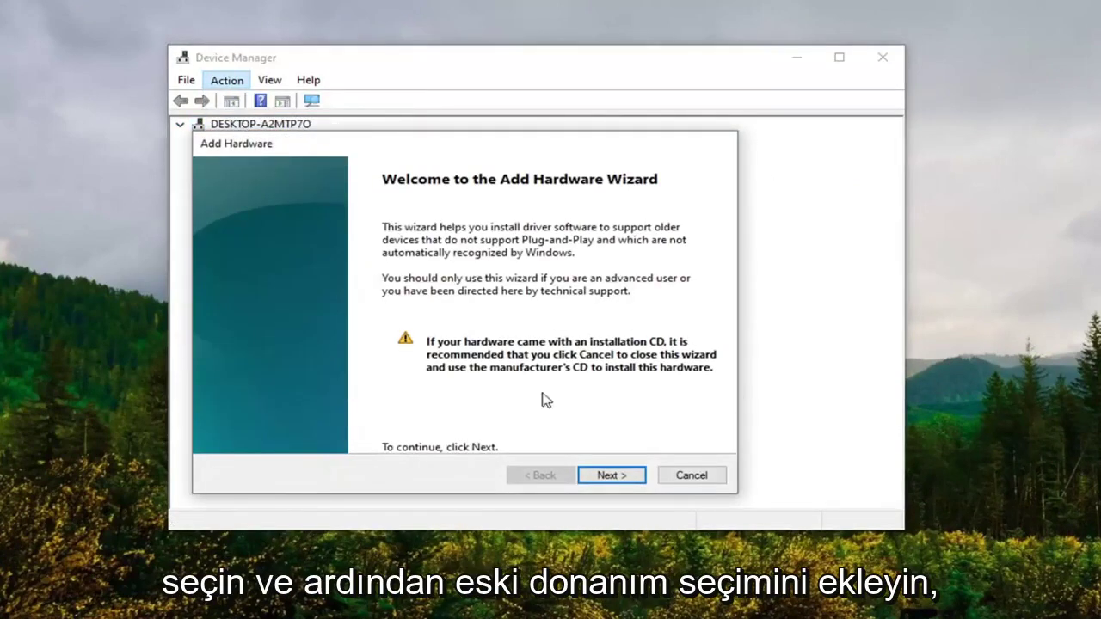
- Choose manual hardware selection from a list with Display adapters as the type
{"action": "left_click", "coordinate": [617, 474]}
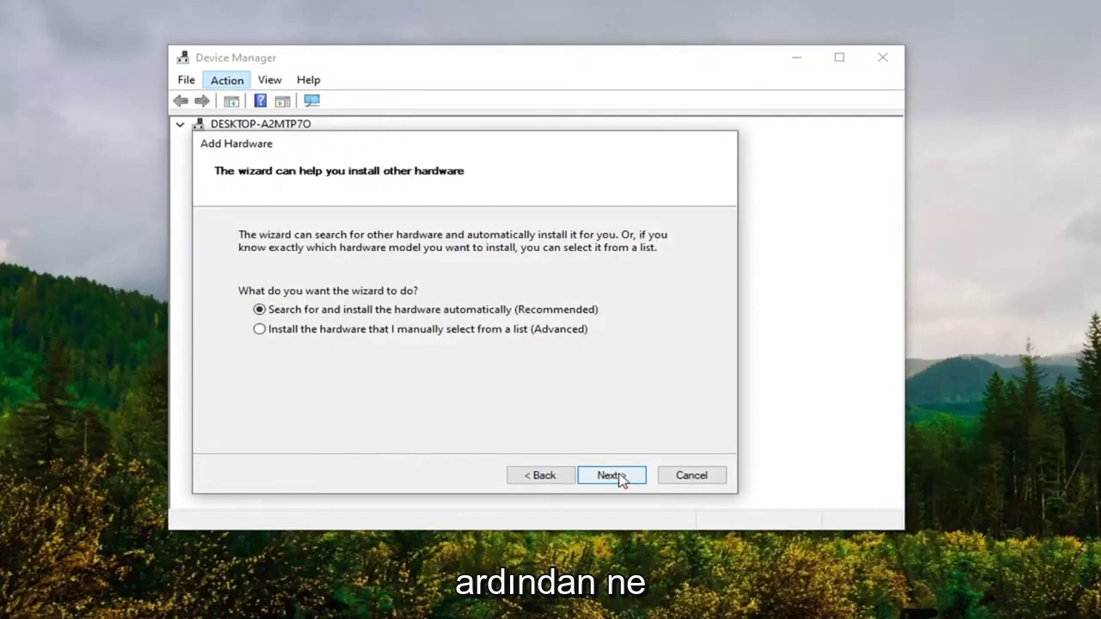
{"action": "left_click", "coordinate": [283, 332]}
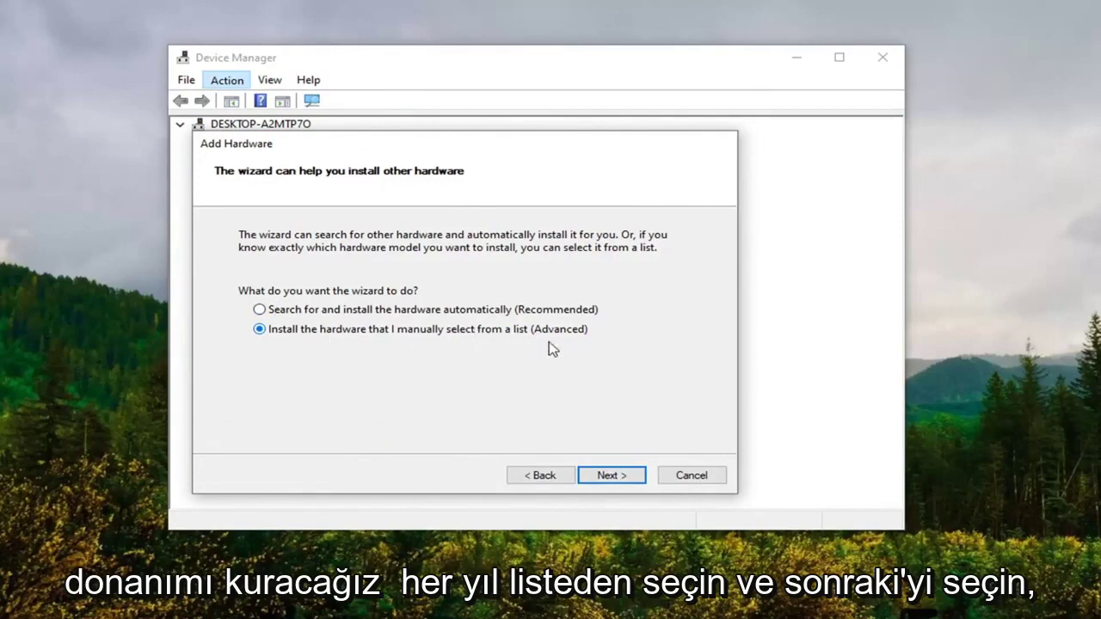
{"action": "left_click", "coordinate": [633, 479]}
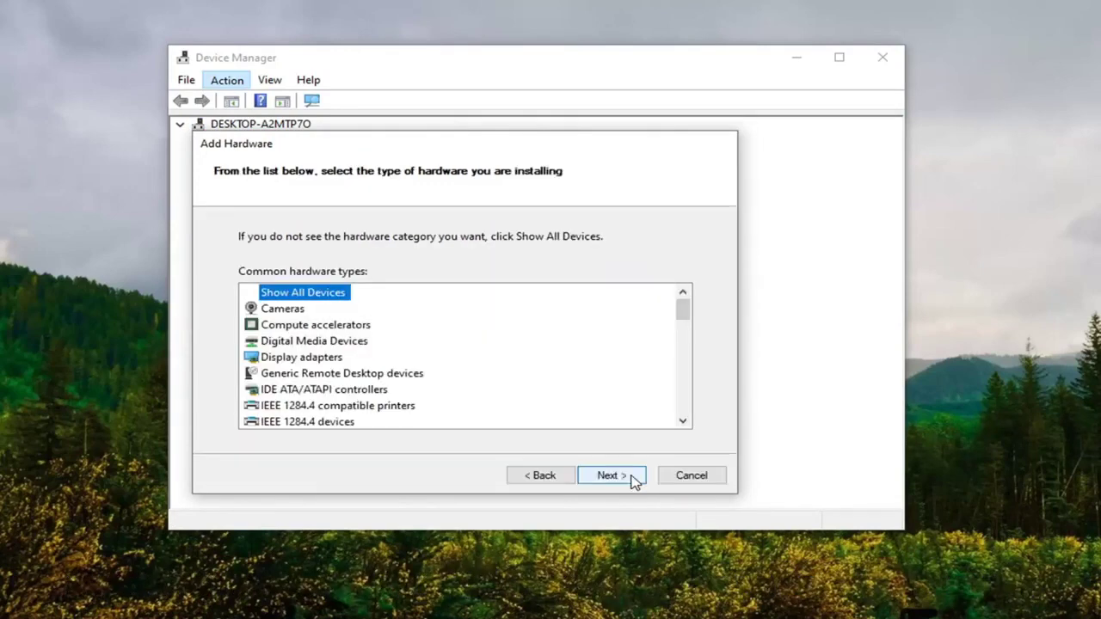
{"action": "left_click", "coordinate": [300, 358]}
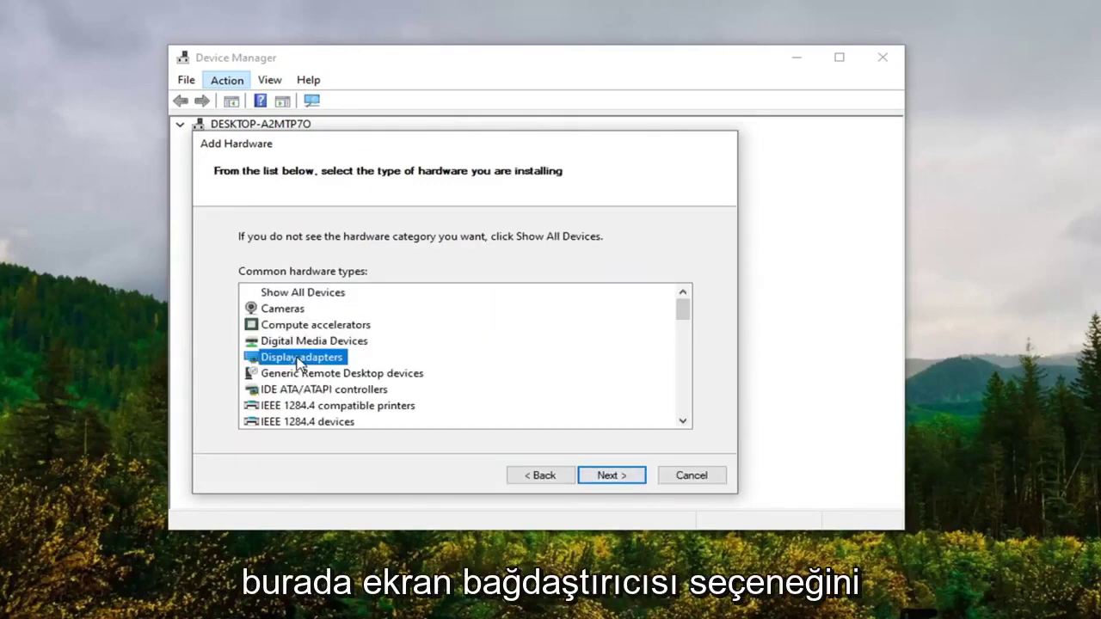
{"action": "left_click", "coordinate": [618, 477]}
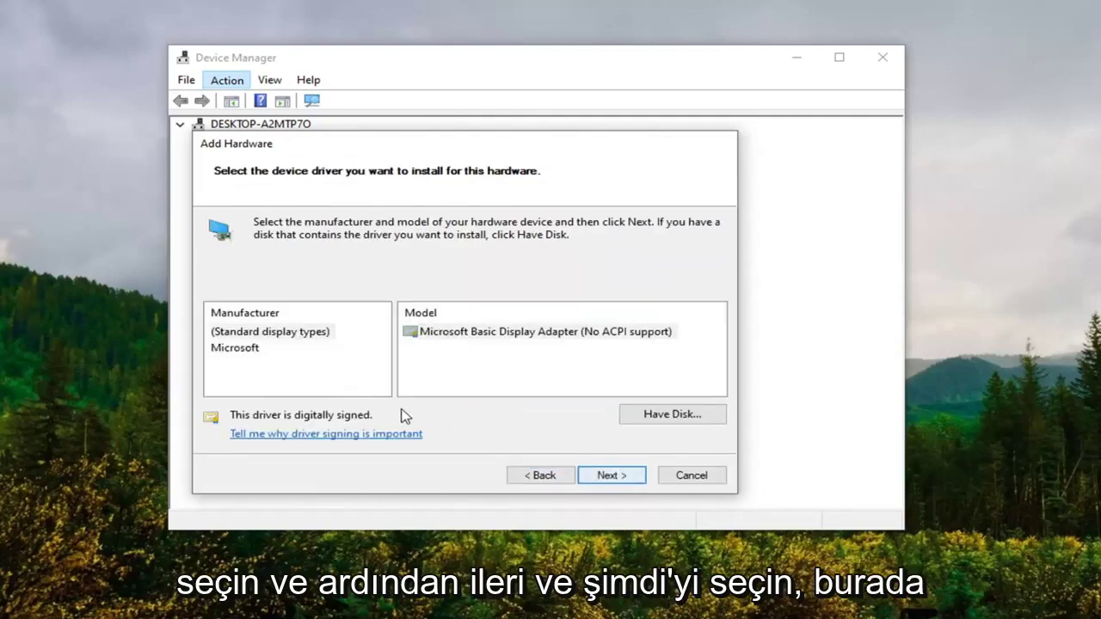
- Select manufacturer Microsoft and model Microsoft Remote Display Adapter, then install it
{"action": "left_click", "coordinate": [242, 349]}
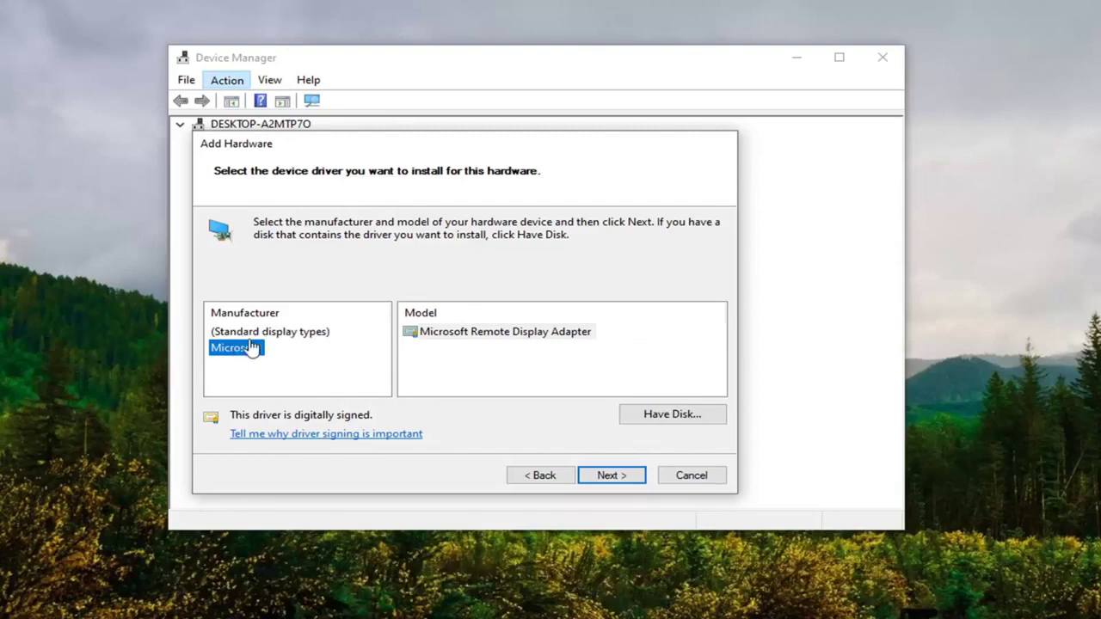
{"action": "left_click", "coordinate": [490, 332]}
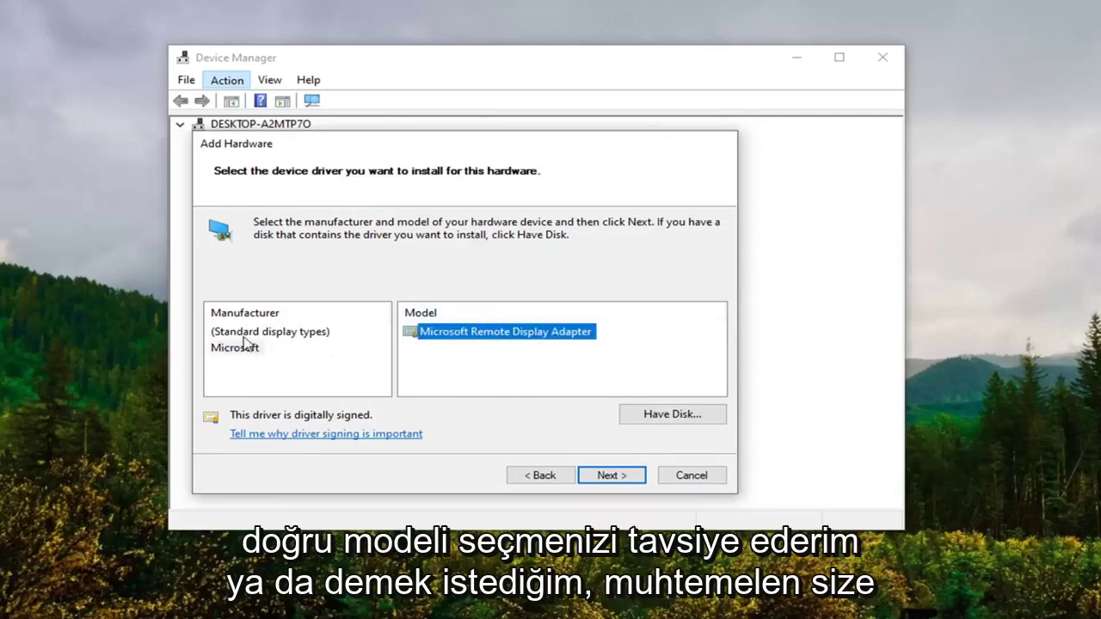
{"action": "left_click", "coordinate": [246, 346]}
{"action": "left_click", "coordinate": [526, 336]}
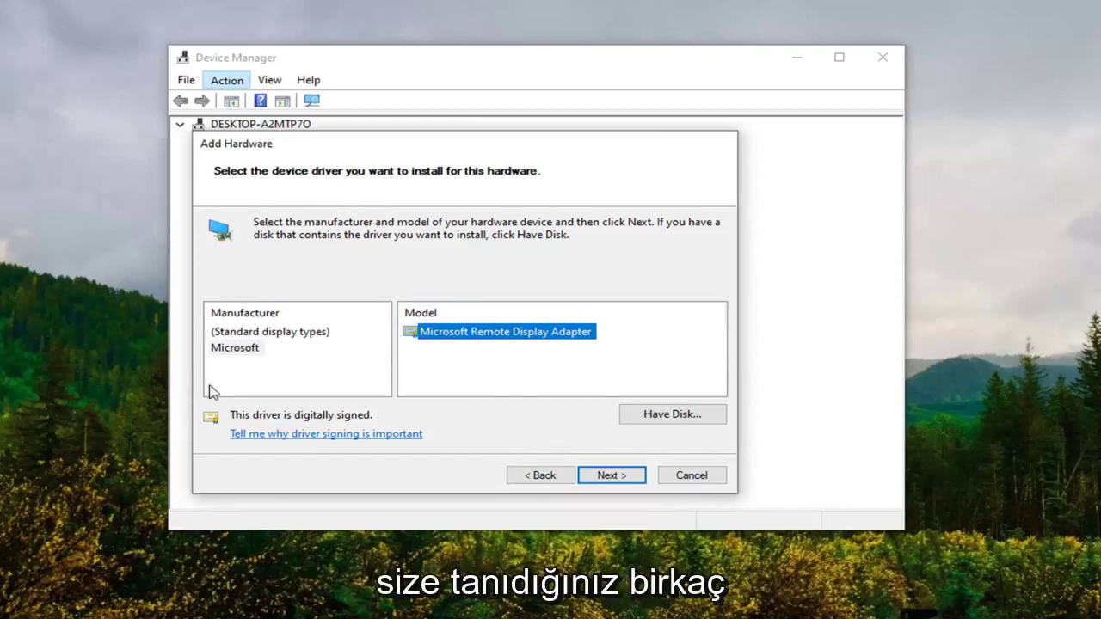
{"action": "left_click", "coordinate": [235, 349]}
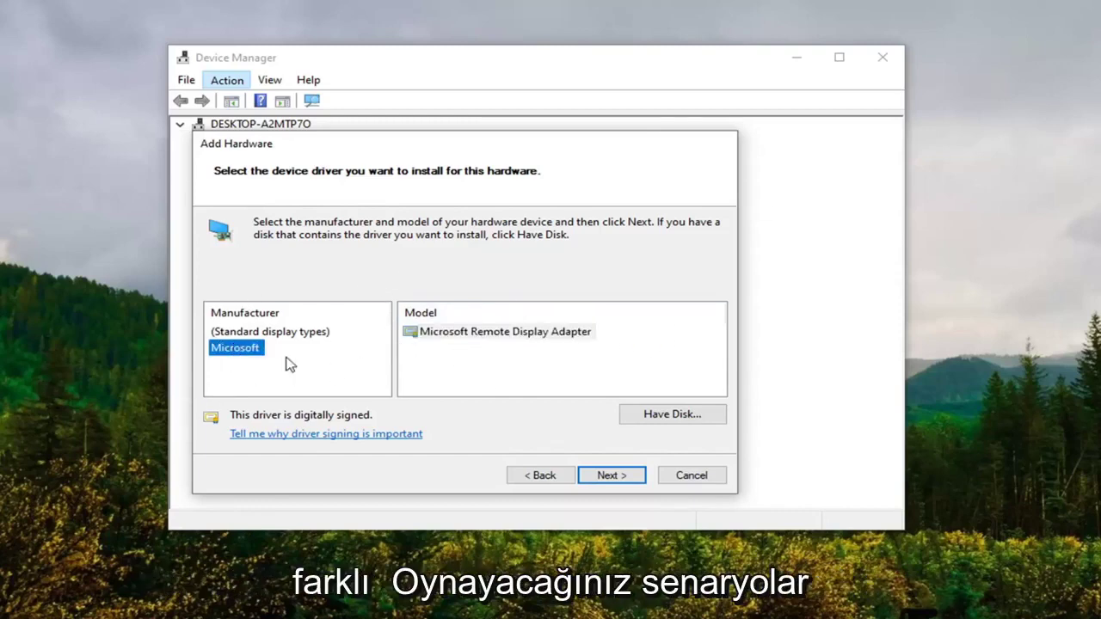
{"action": "left_click", "coordinate": [503, 336]}
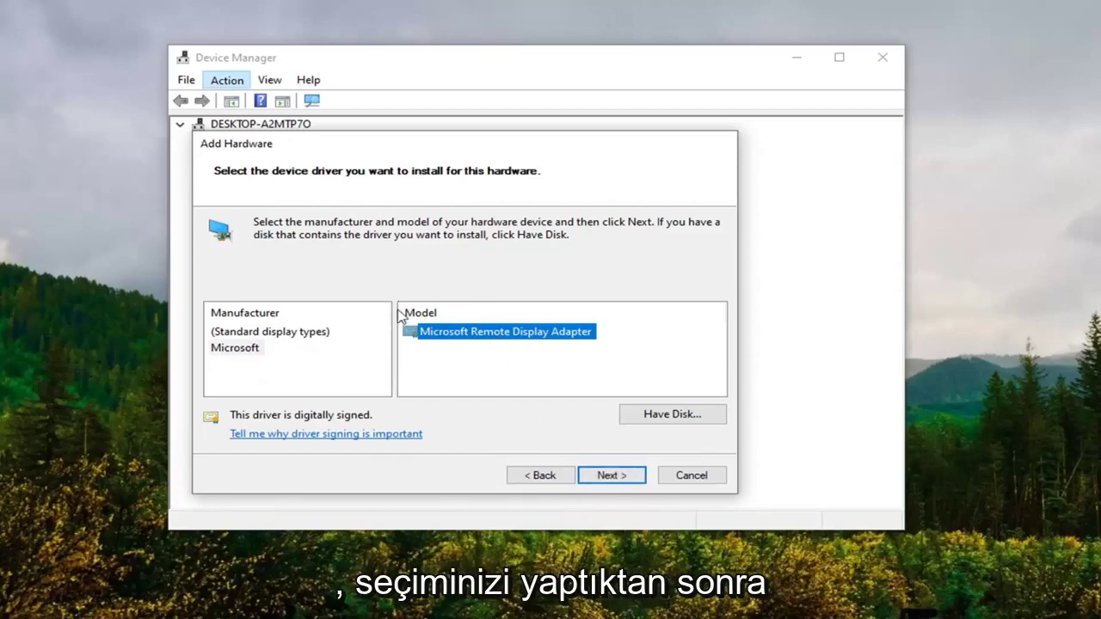
{"action": "left_click", "coordinate": [604, 475]}
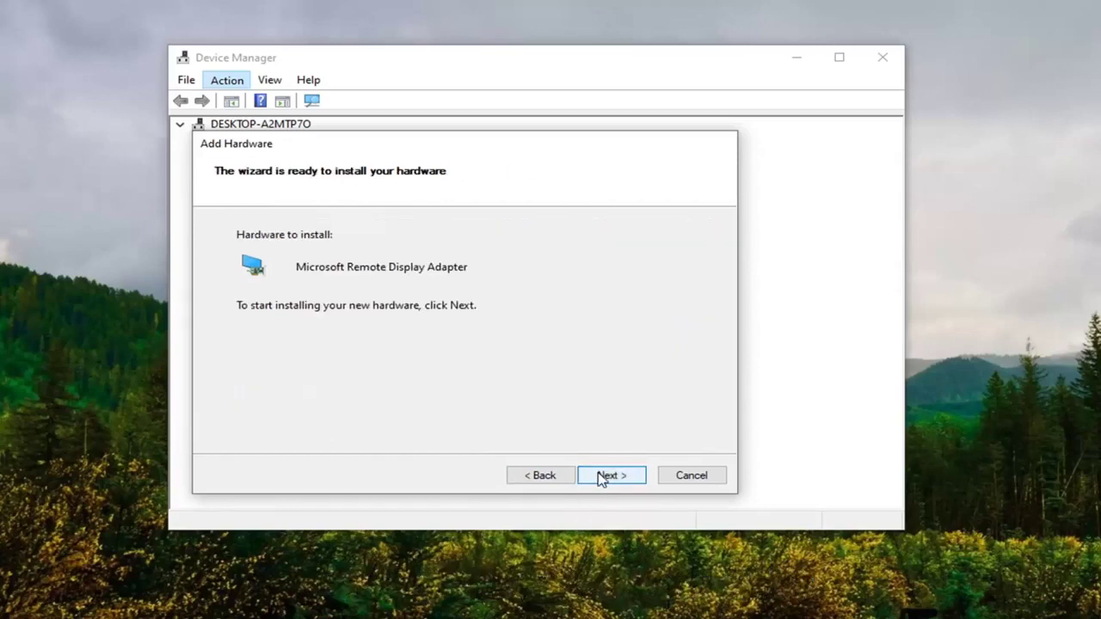
{"action": "left_click", "coordinate": [609, 474]}
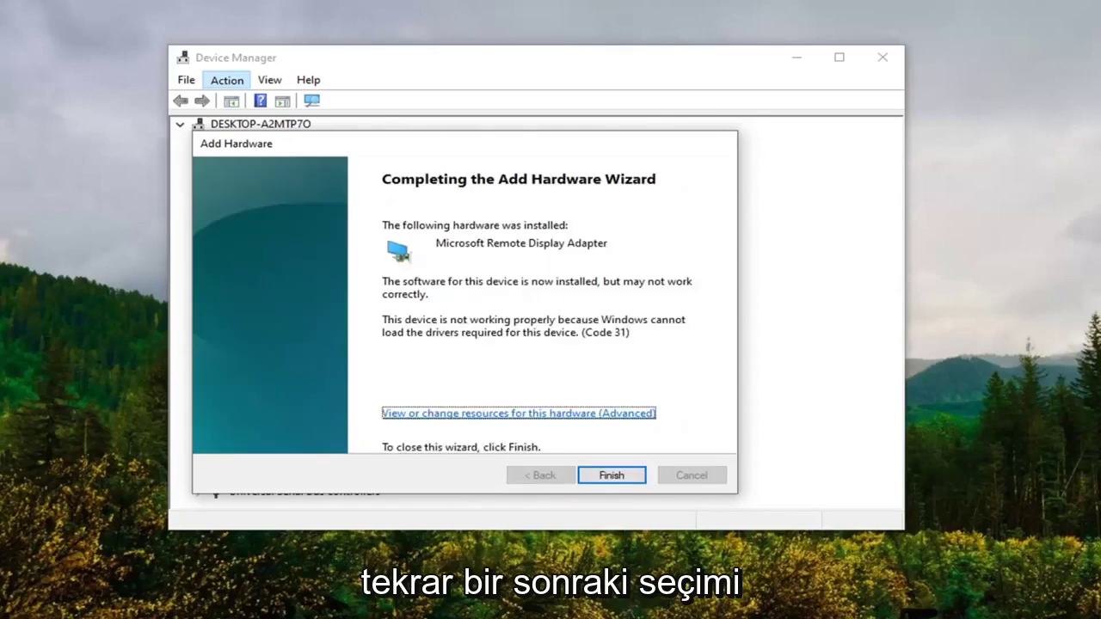
- Finish the wizard and select the new Microsoft Remote Display Adapter under Display adapters
{"action": "left_click", "coordinate": [612, 478]}
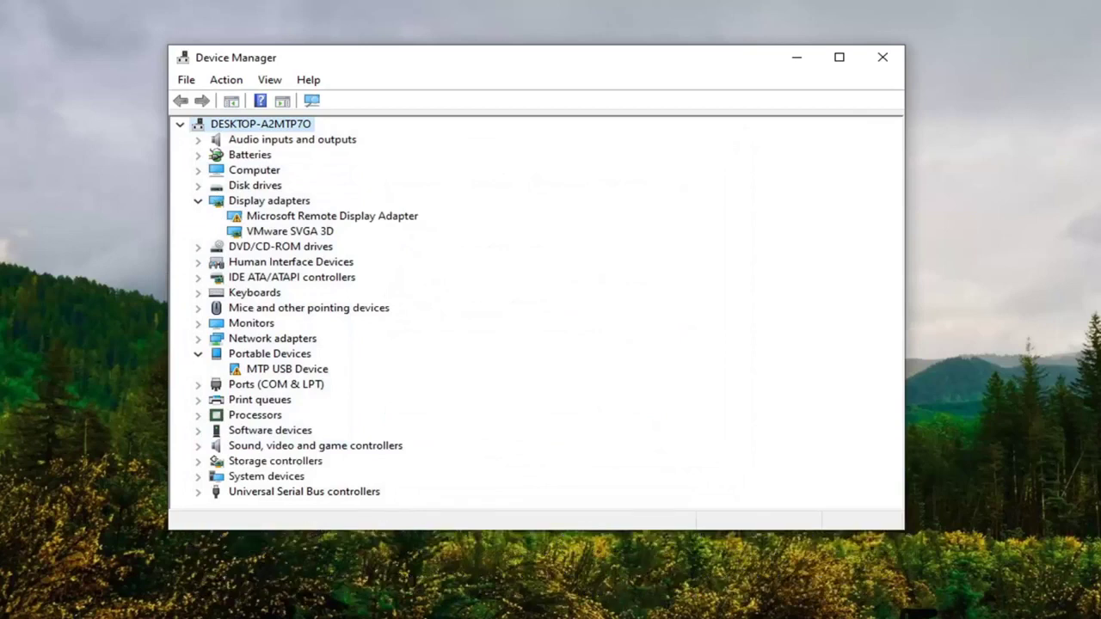
{"action": "left_click", "coordinate": [264, 216]}
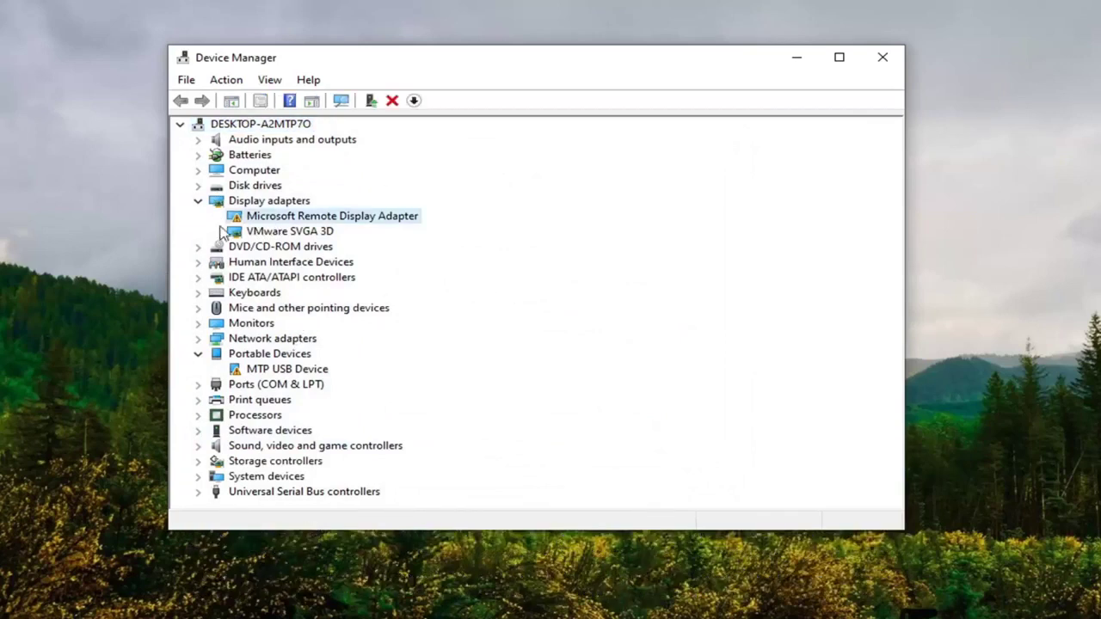
- Update the adapter's driver by picking Microsoft Remote Display Adapter from the computer's driver list
{"action": "right_click", "coordinate": [312, 219]}
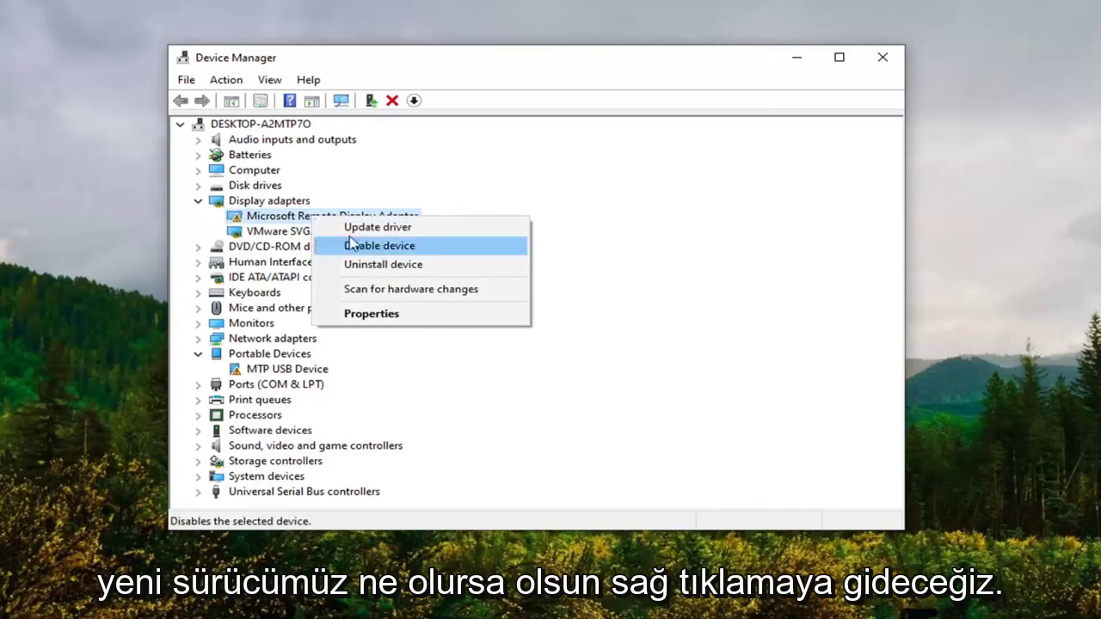
{"action": "left_click", "coordinate": [370, 225]}
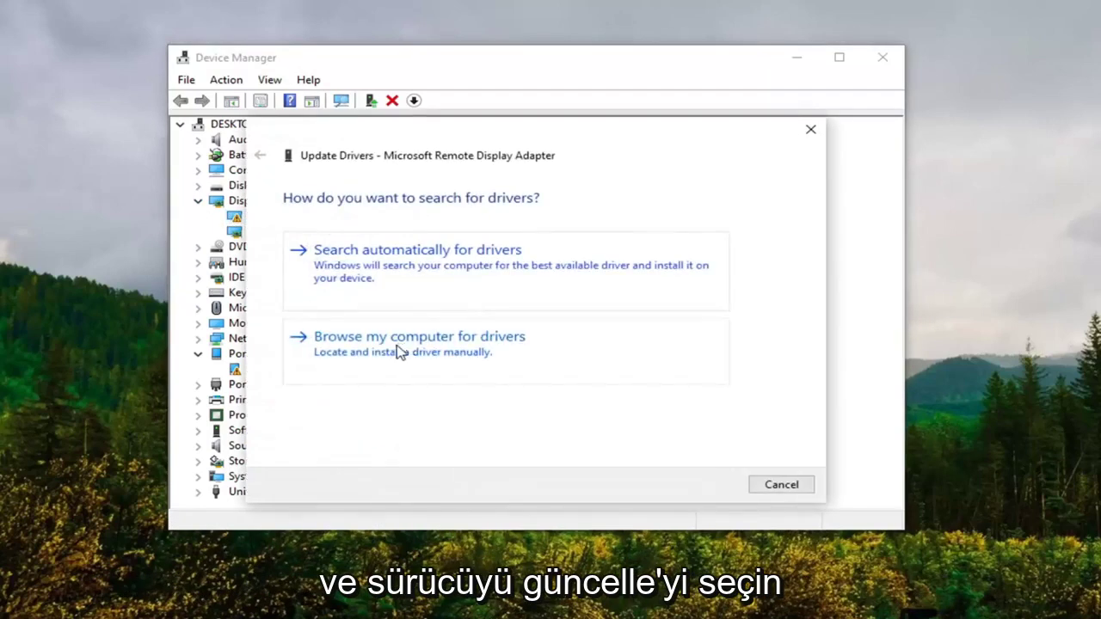
{"action": "left_click", "coordinate": [417, 354]}
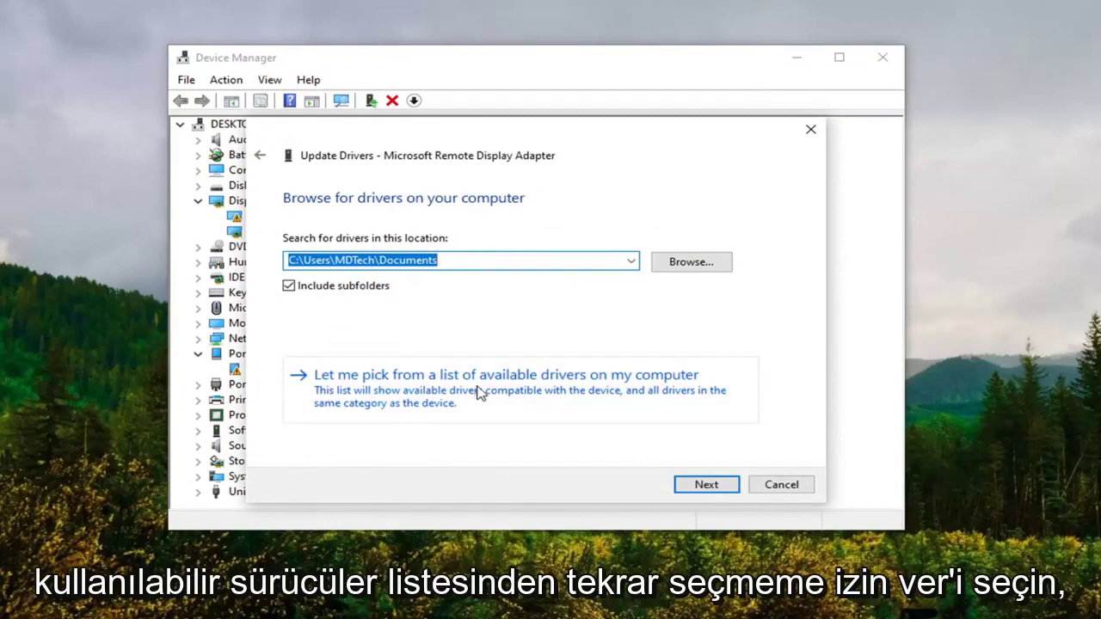
{"action": "left_click", "coordinate": [590, 393]}
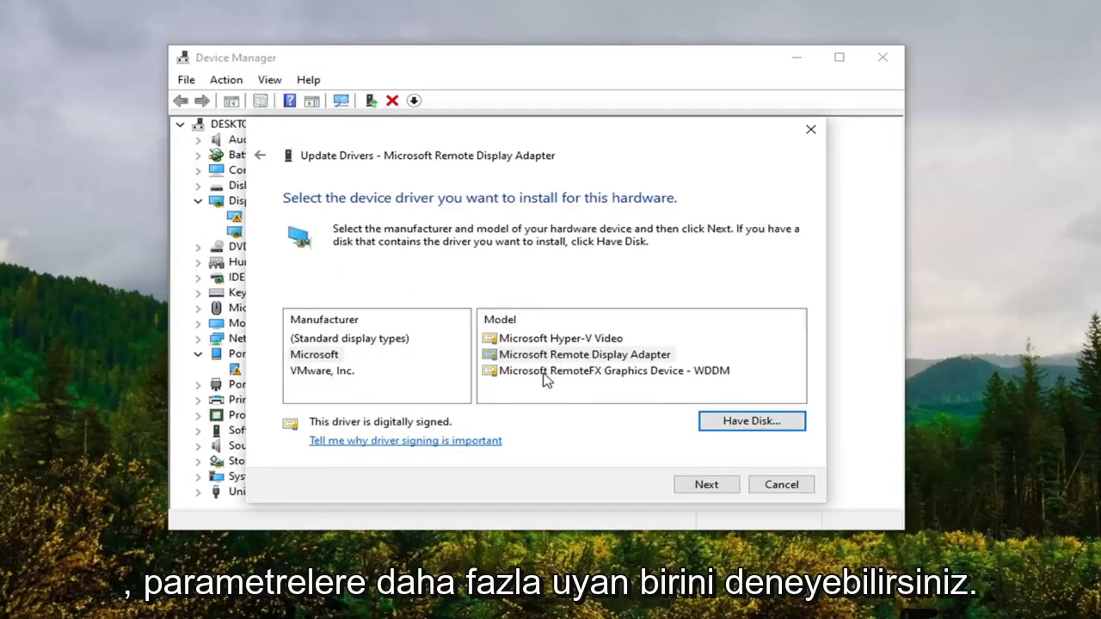
{"action": "left_click", "coordinate": [573, 359]}
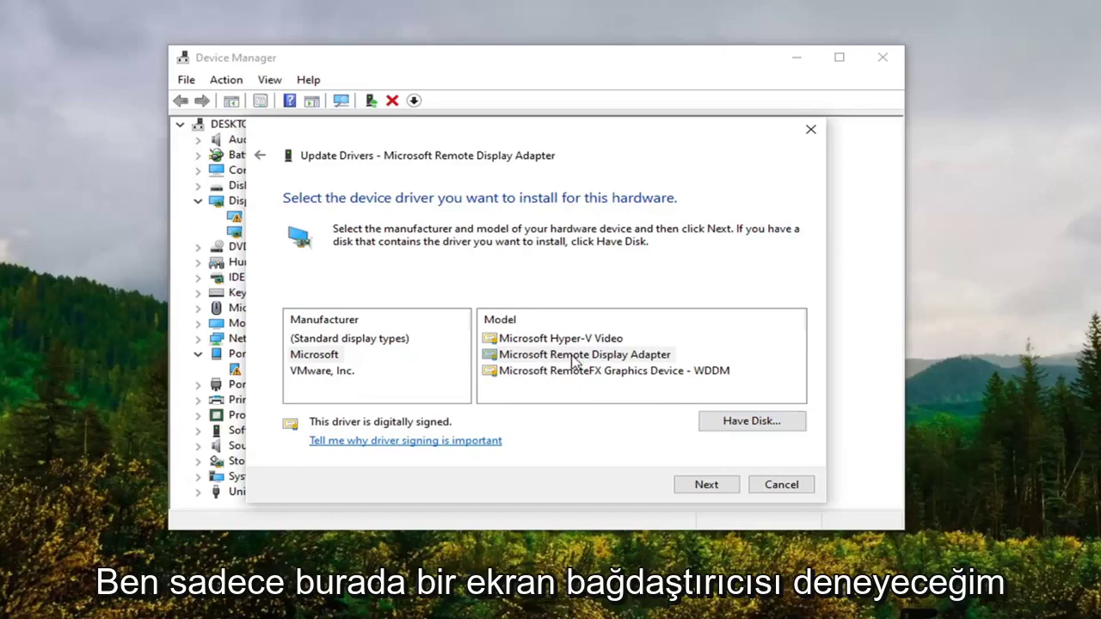
{"action": "left_click", "coordinate": [706, 485]}
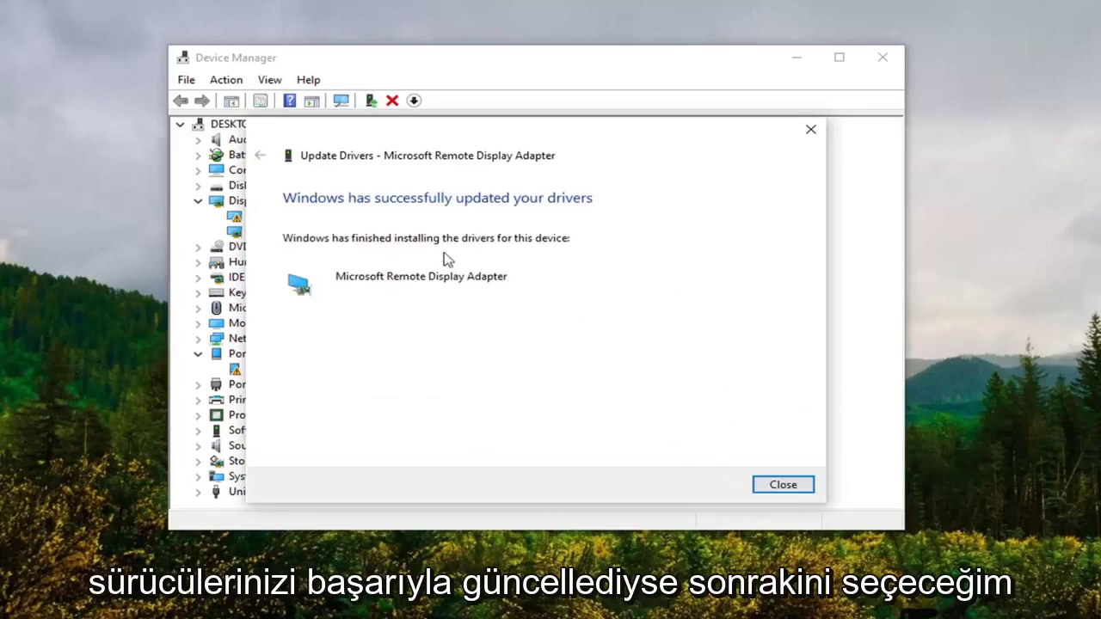
- Dismiss the update results, collapse Portable Devices, Other devices and Display adapters, and exit Device Manager
{"action": "left_click", "coordinate": [783, 485]}
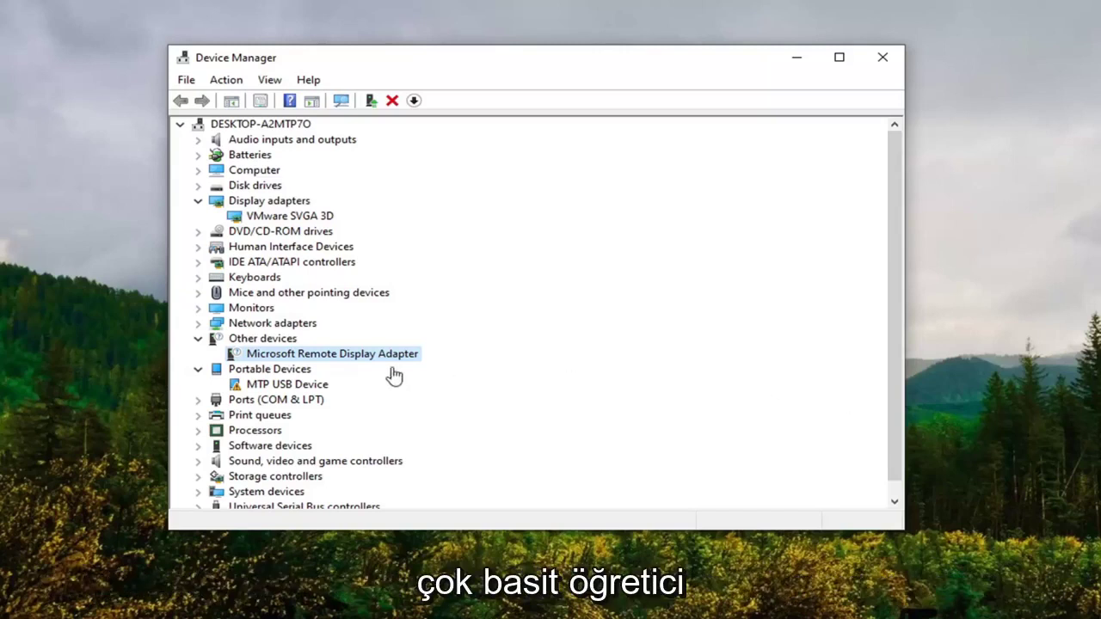
{"action": "left_click", "coordinate": [198, 370]}
{"action": "left_click", "coordinate": [199, 340]}
{"action": "left_click", "coordinate": [199, 200]}
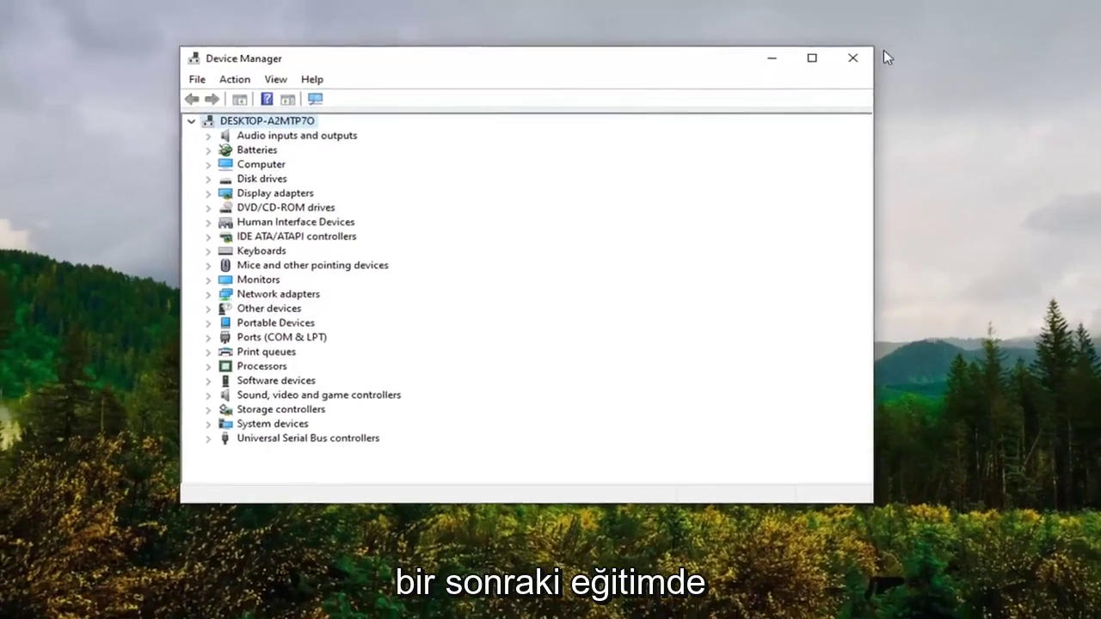
{"action": "left_click", "coordinate": [882, 57]}
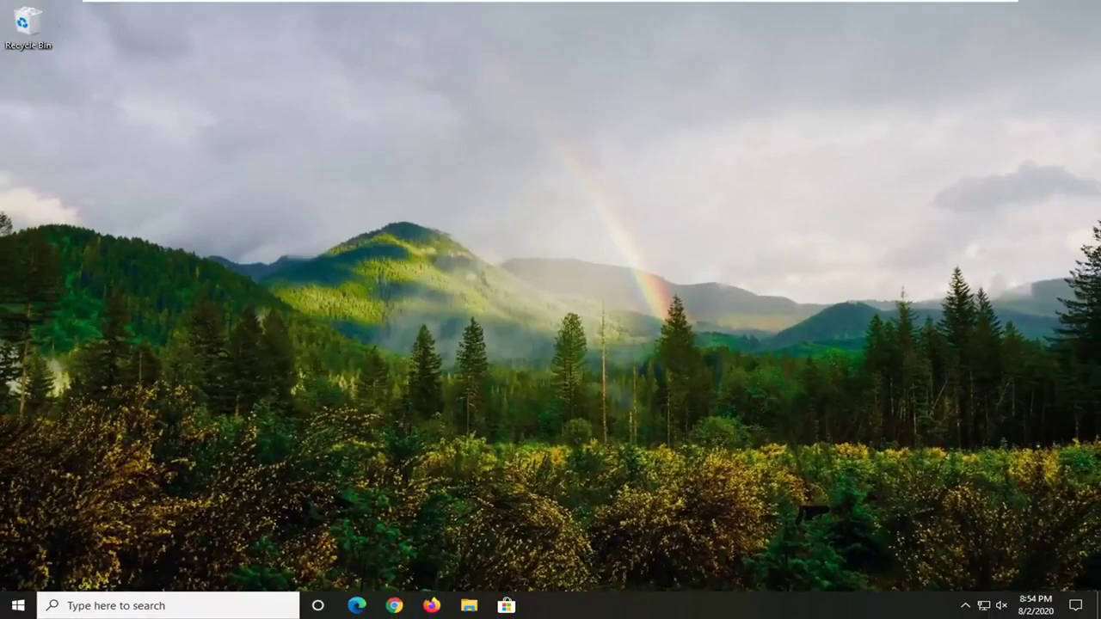